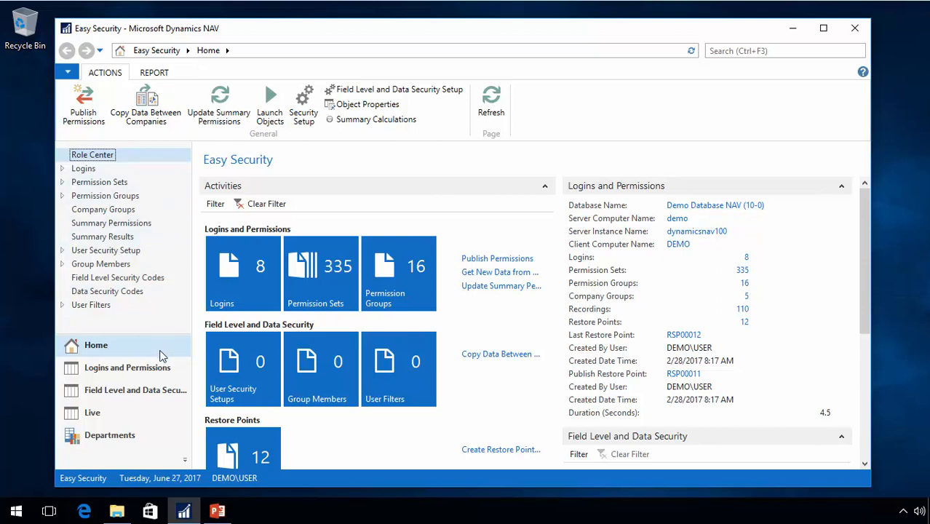
On the second login's card, add the SALES permission group with company group OPERATIONS as an access control and update the login
left_click(247, 283)
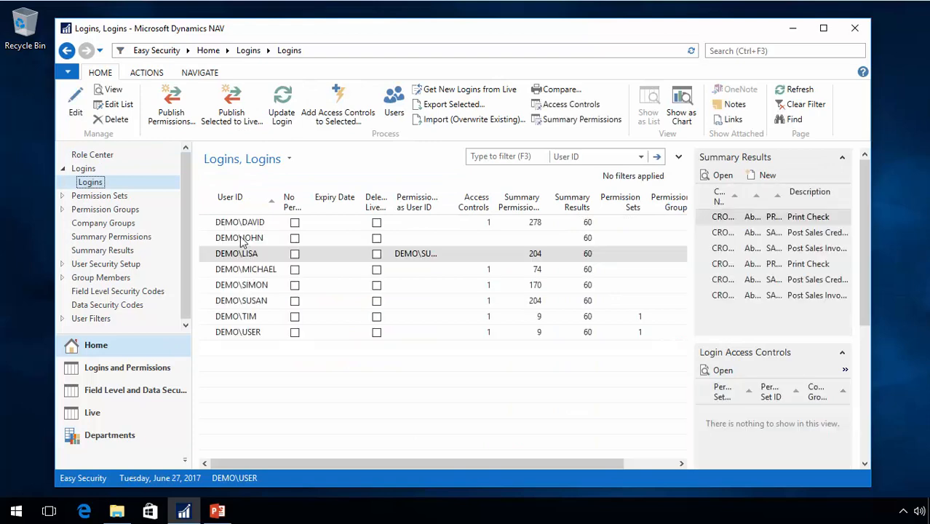
double_click(241, 239)
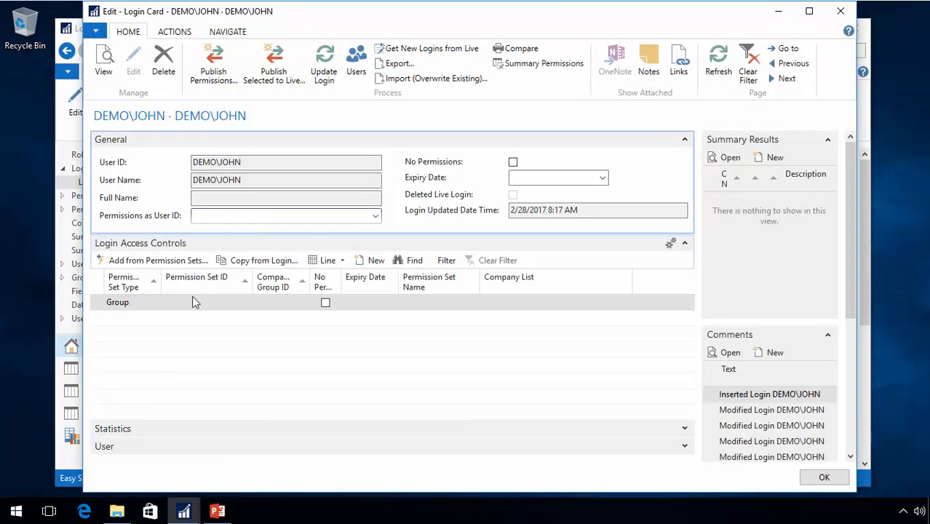
left_click(211, 303)
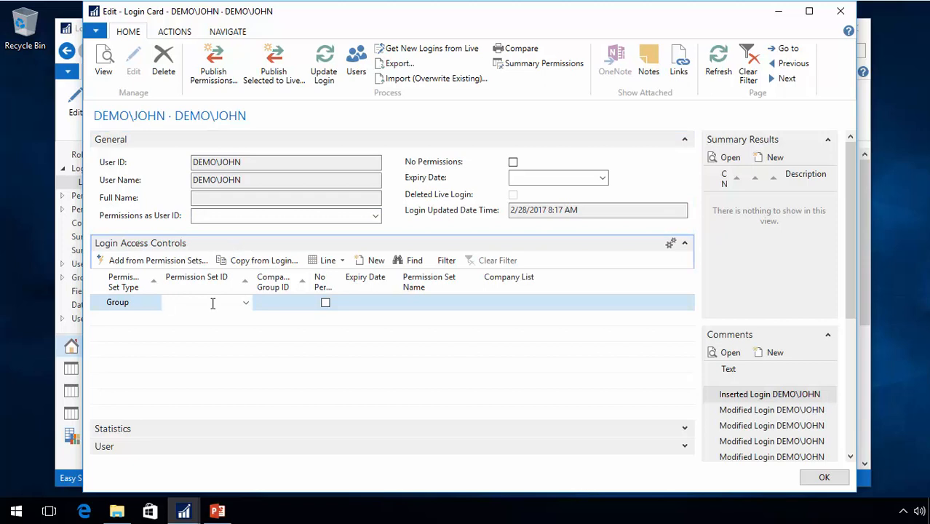
type("sa")
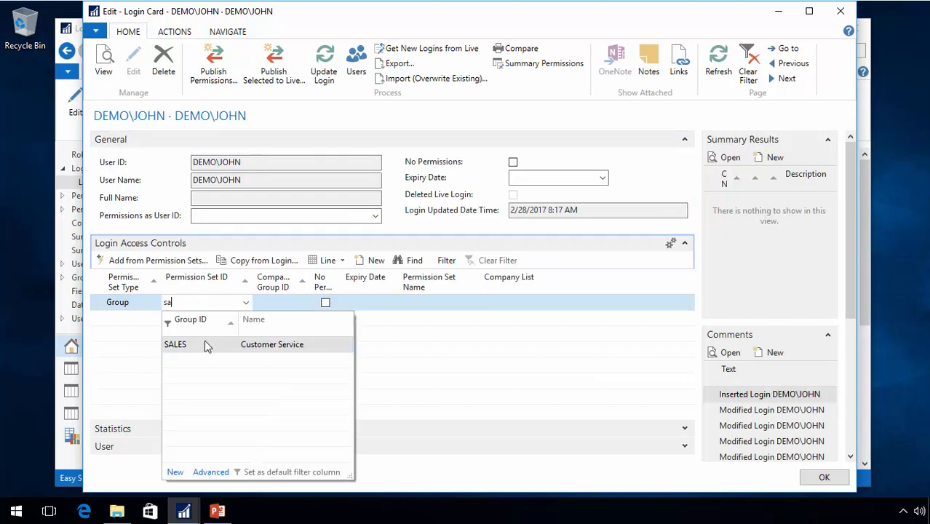
left_click(204, 345)
key("Tab")
type("op")
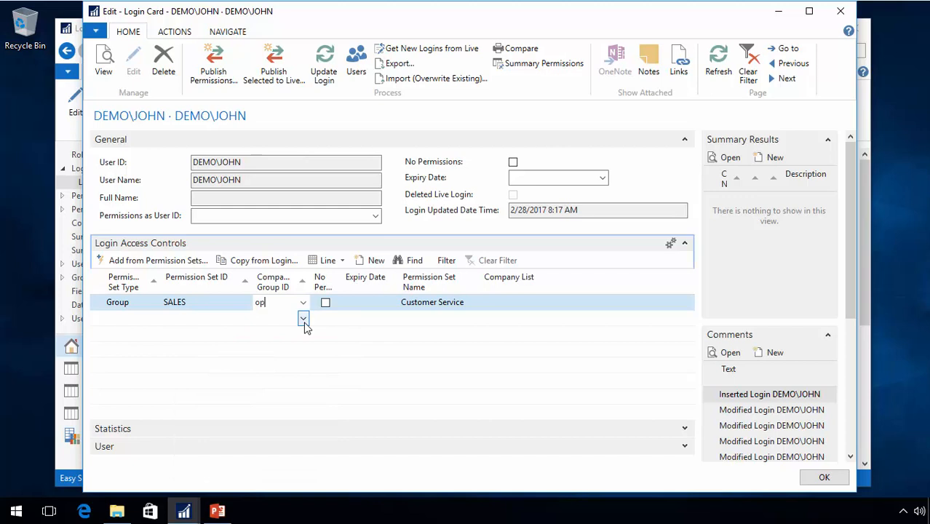
key("Tab")
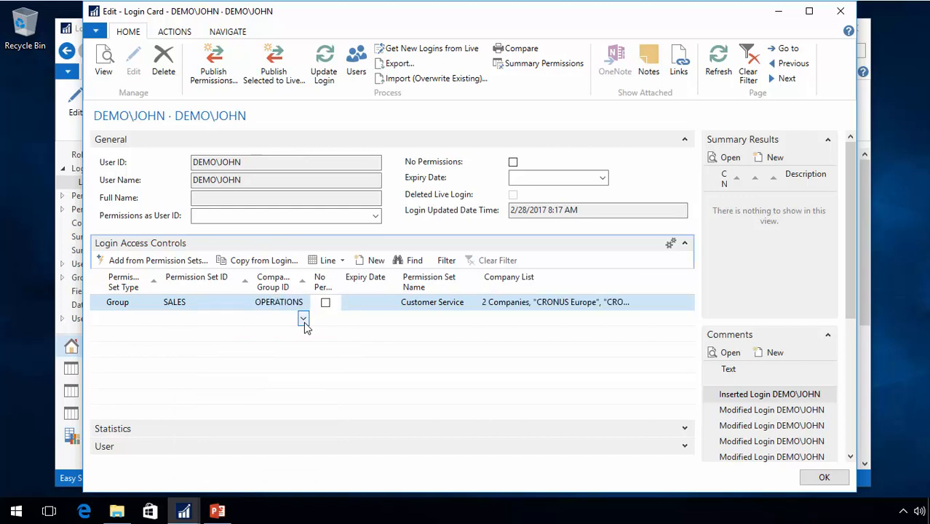
left_click(323, 61)
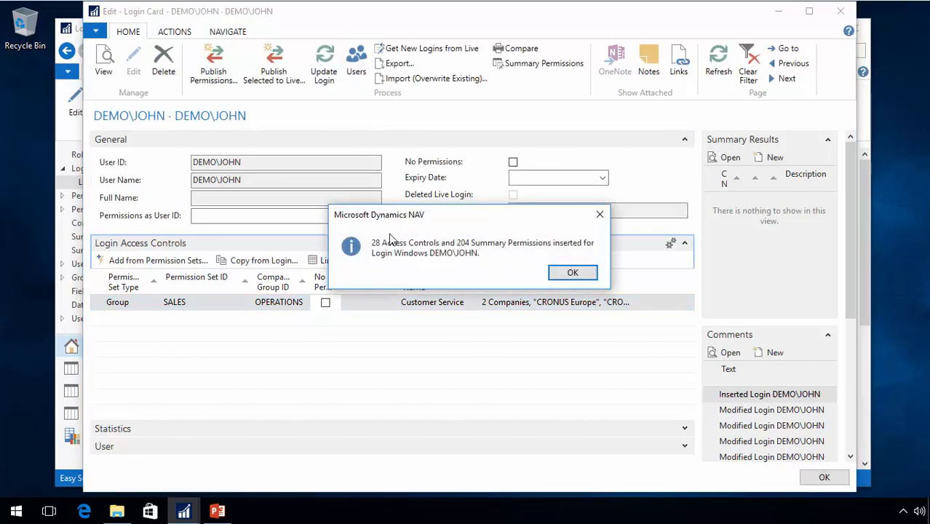
left_click(573, 274)
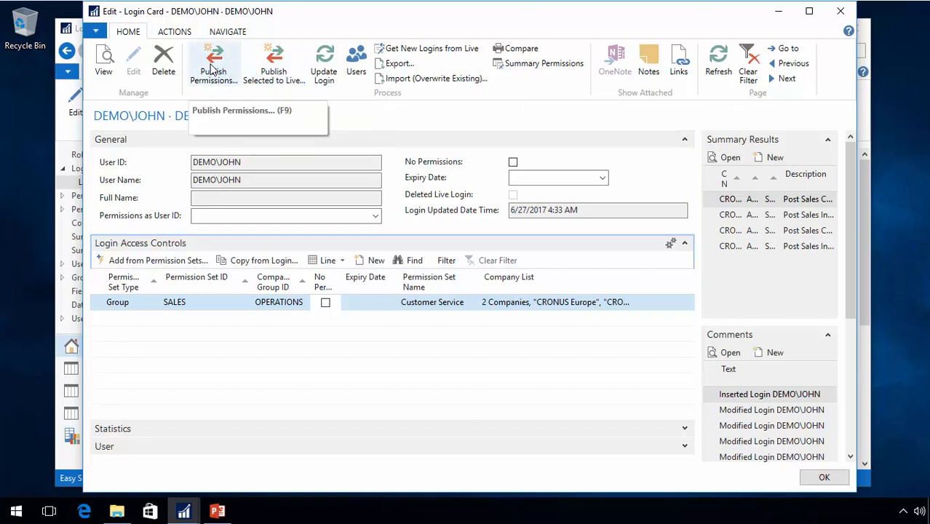
Publish permissions to live without a restore point description and return to the login card
left_click(211, 67)
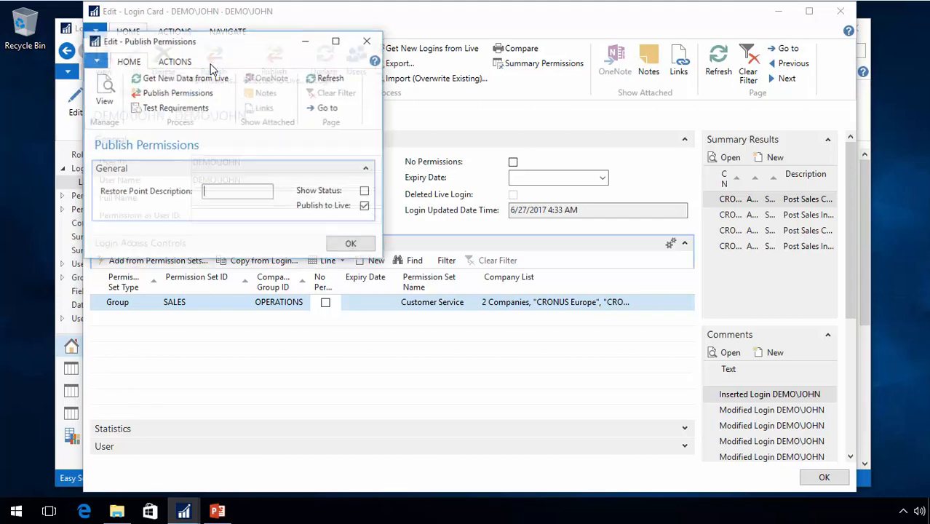
left_click(173, 97)
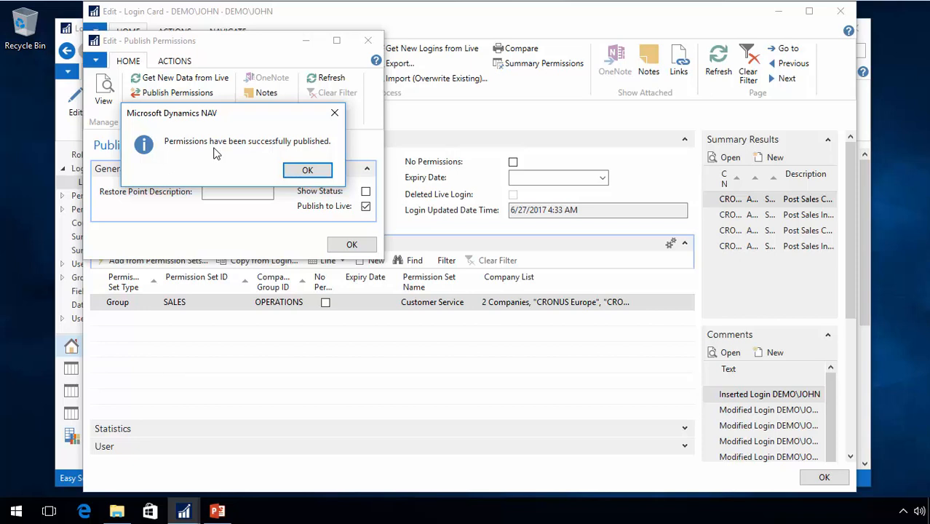
left_click(318, 177)
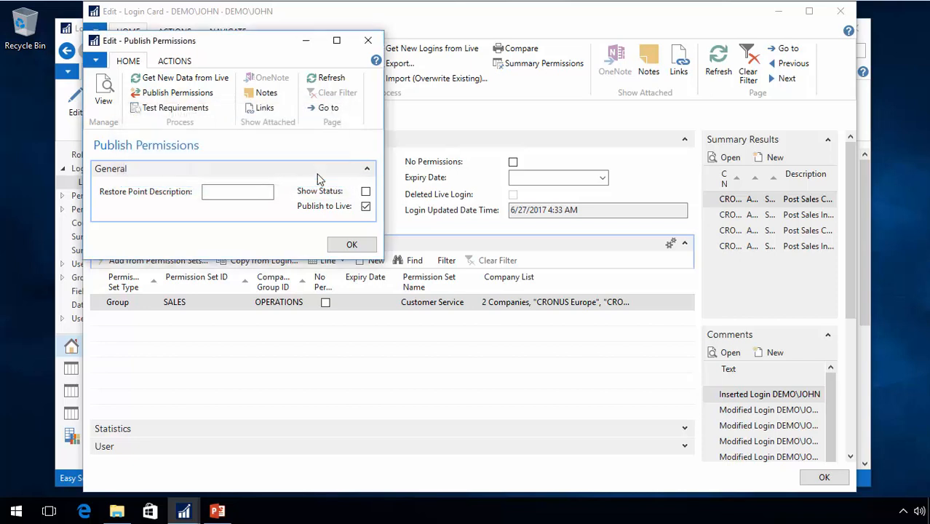
left_click(353, 247)
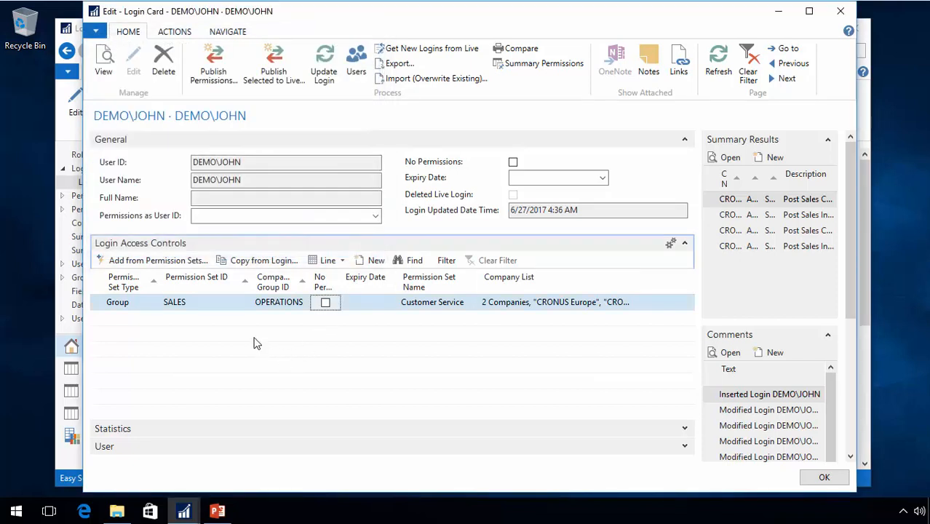
Open the SALES permission group's card for editing from the login's access control line
left_click(221, 303)
left_click(246, 302)
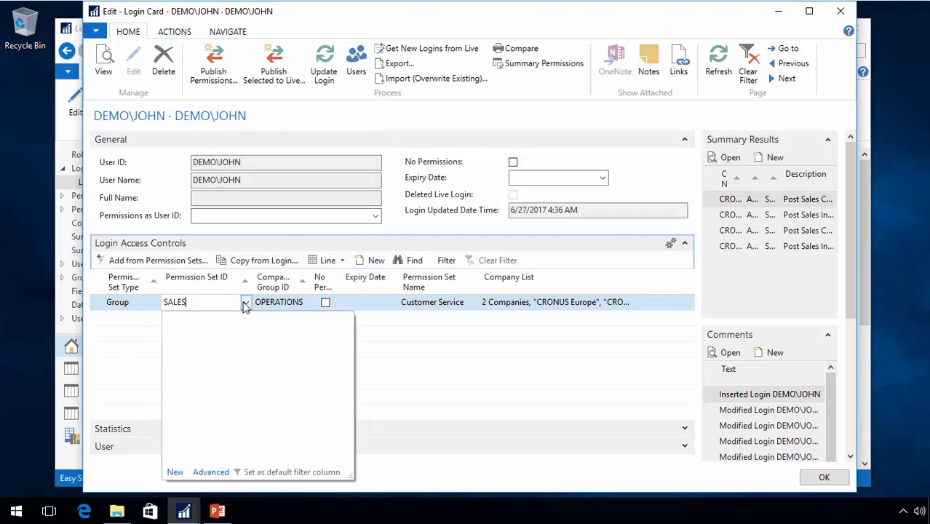
left_click(211, 471)
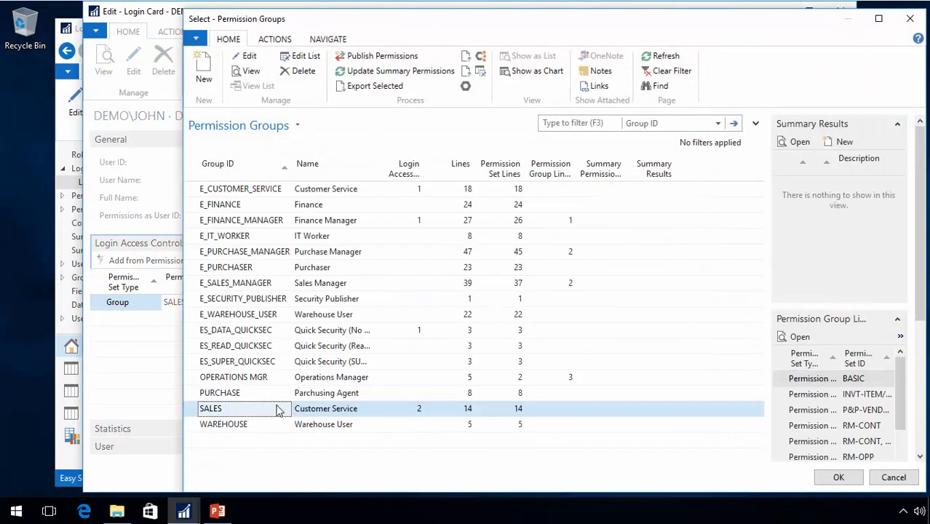
left_click(249, 57)
Delete the RM-CONT, EDIT permission set line from the SALES permission group and return to the login card
scroll(146, 386, "down", 5)
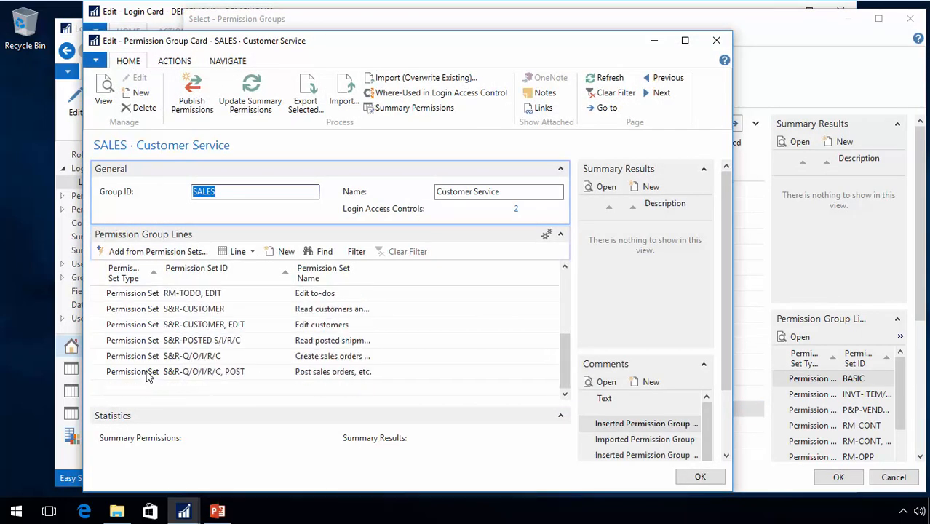
scroll(141, 368, "up", 3)
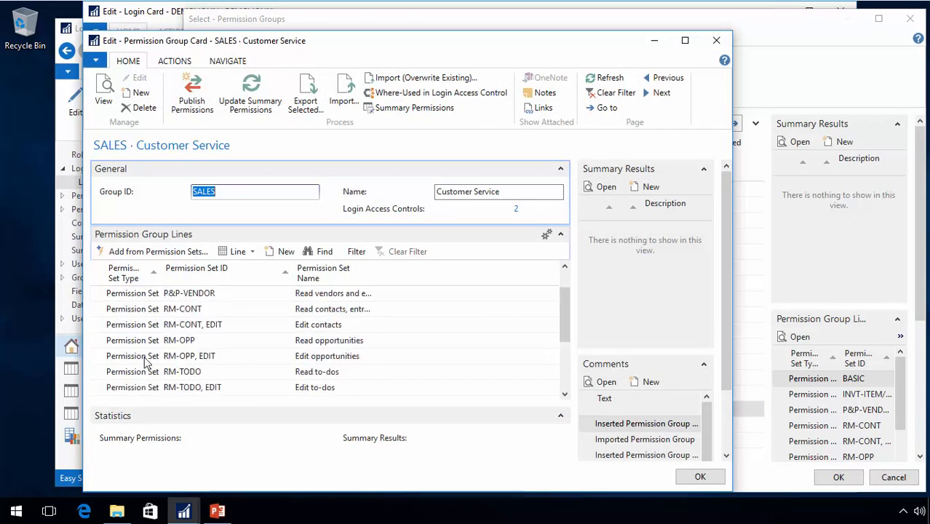
left_click(102, 328)
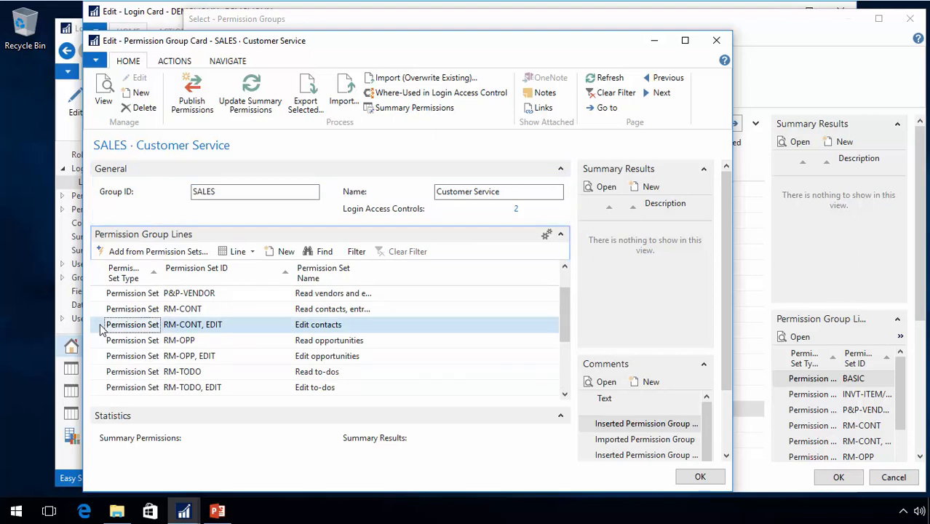
right_click(146, 329)
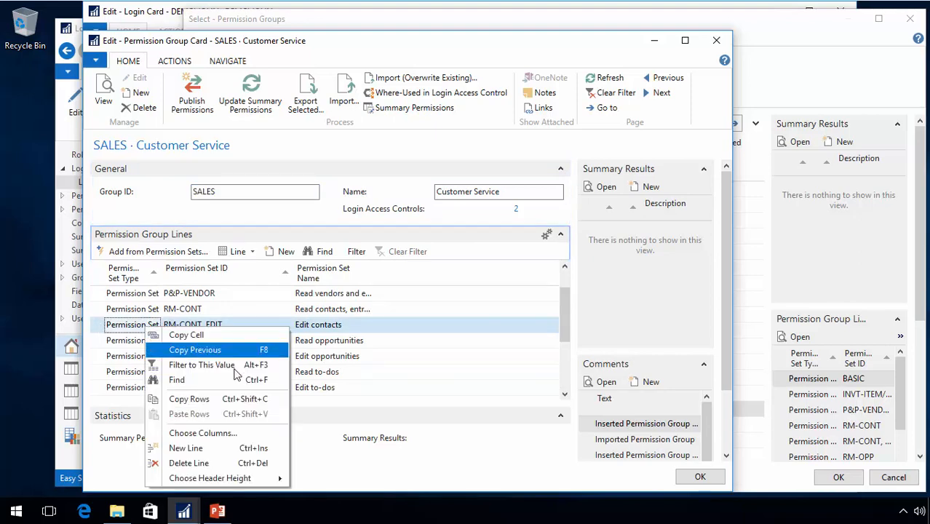
left_click(201, 463)
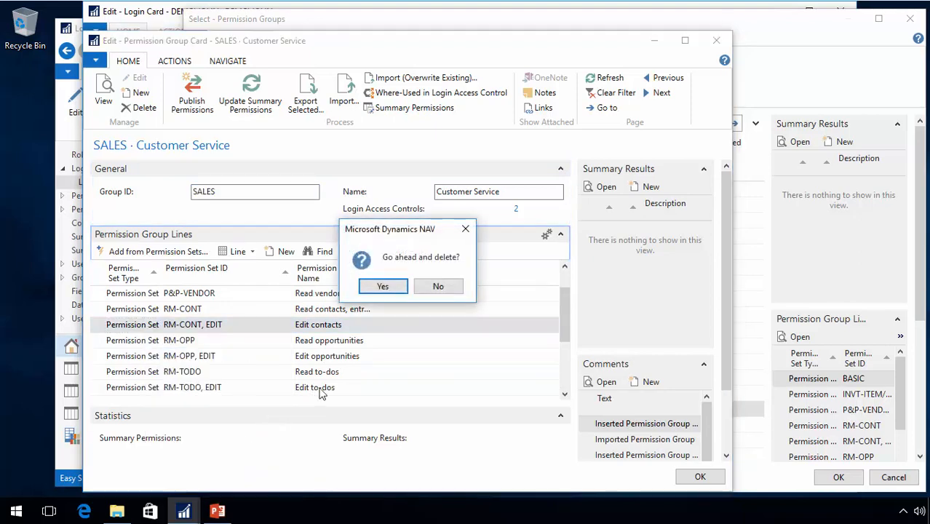
left_click(388, 289)
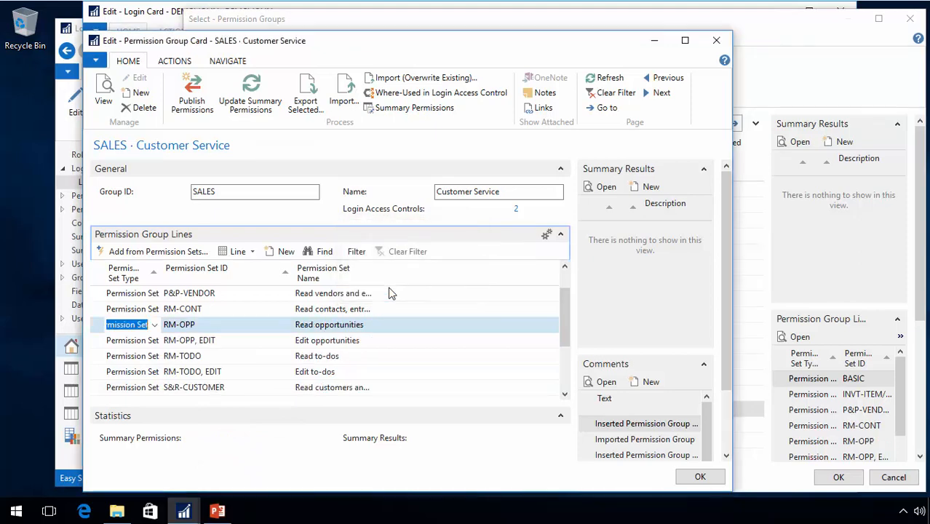
key("Escape")
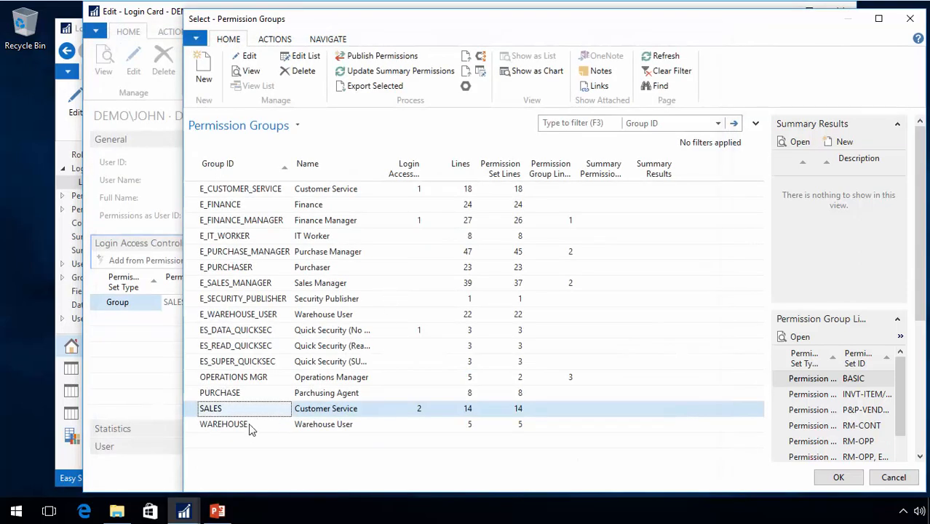
key("Return")
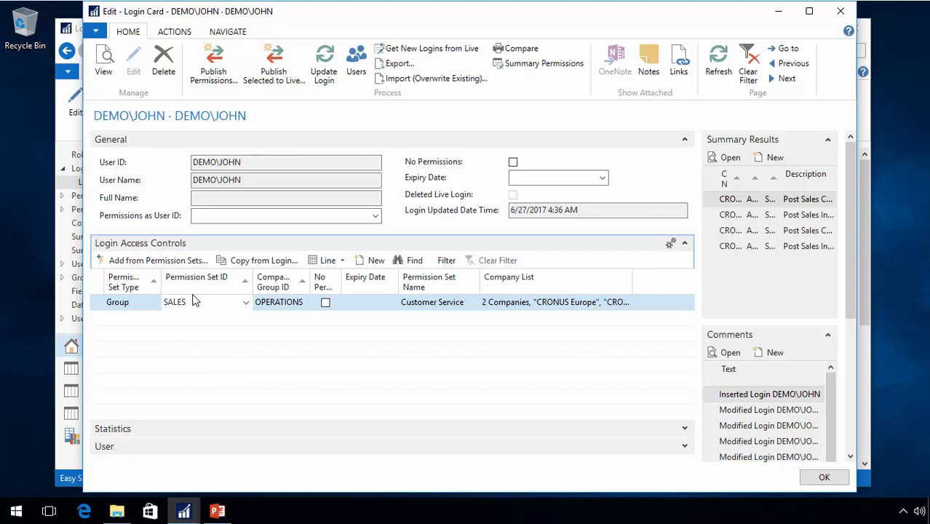
Publish only this selected login to live, choosing to update it before publishing
key("Tab")
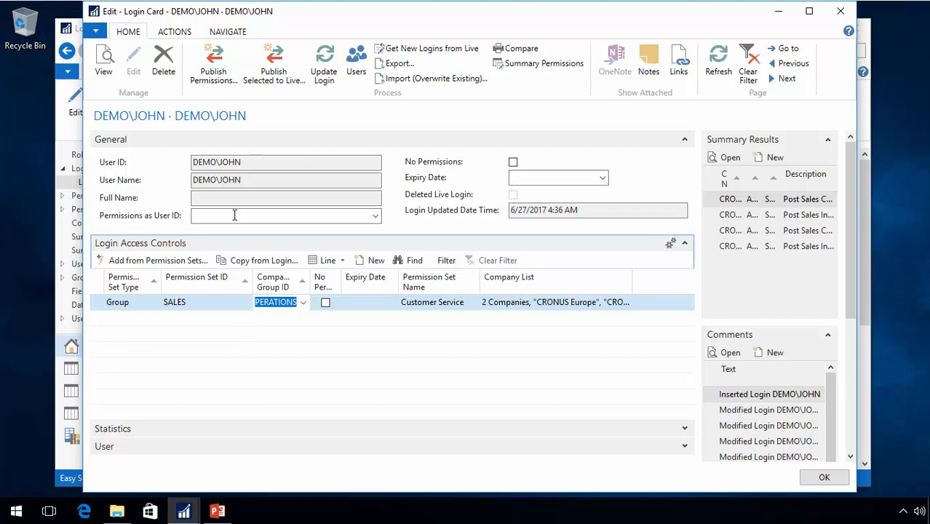
left_click(281, 67)
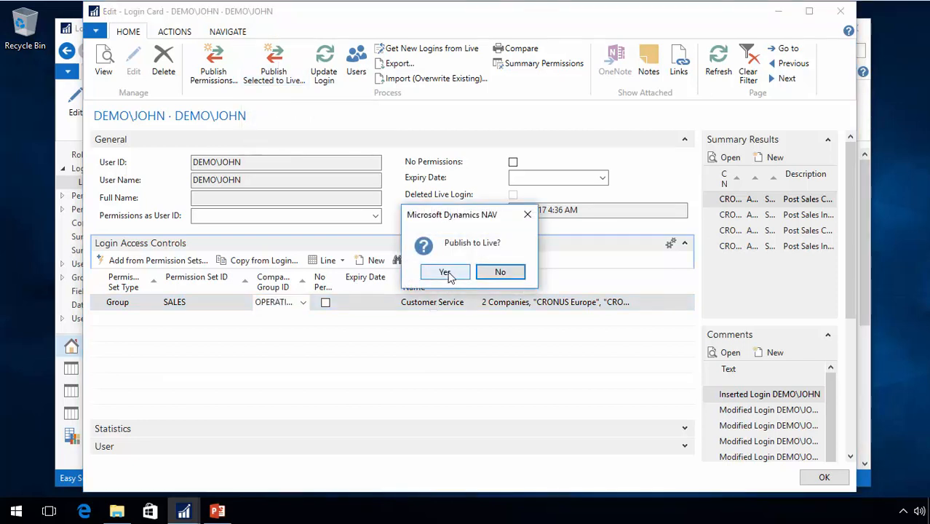
left_click(449, 275)
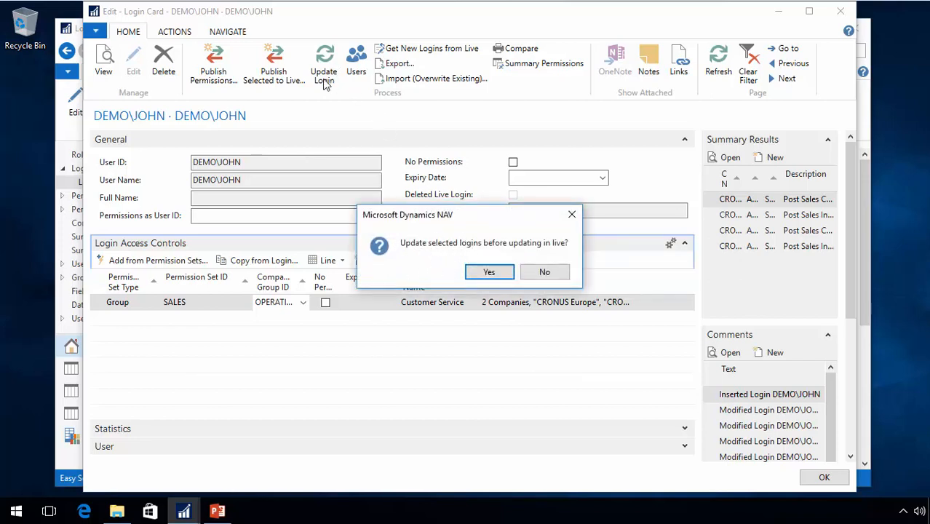
left_click(495, 273)
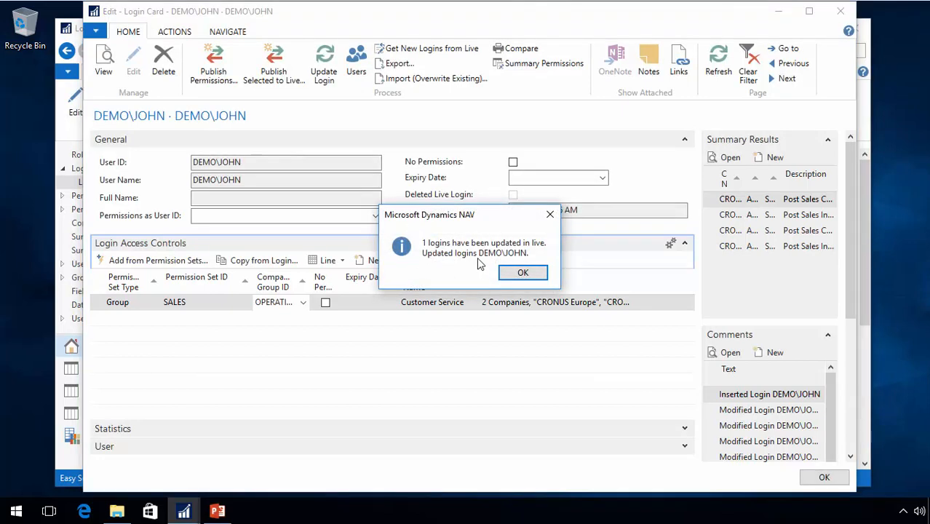
left_click(523, 274)
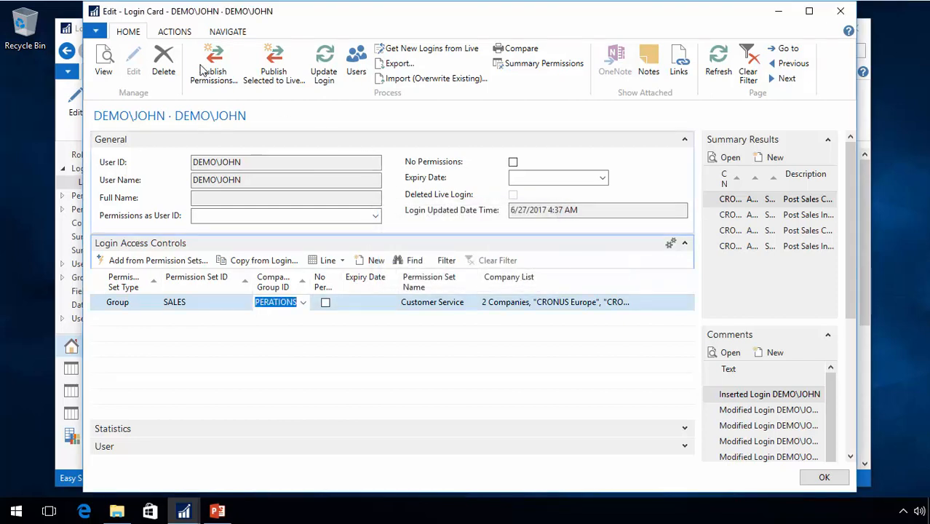
left_click(211, 67)
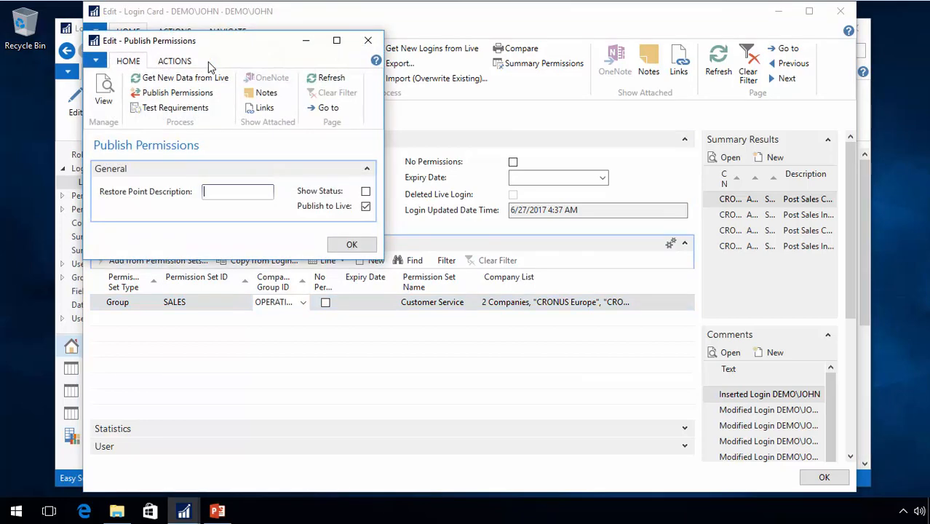
key("Escape")
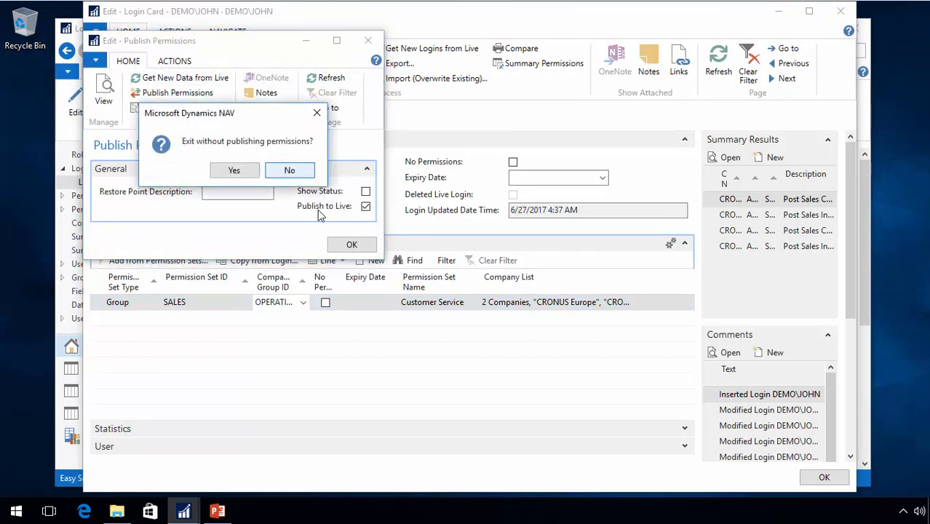
left_click(234, 171)
Close the login card and select the second through fifth logins in the logins list
key("Escape")
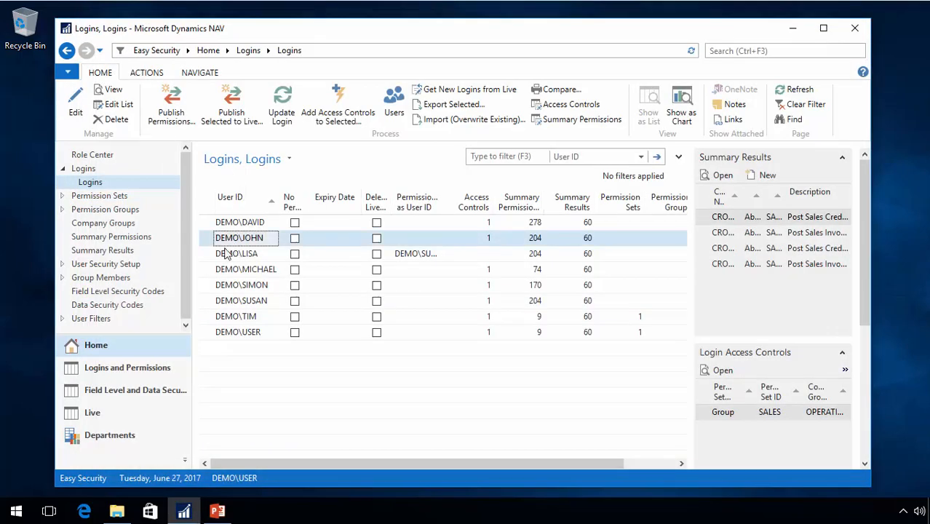
left_click(209, 285, "shift")
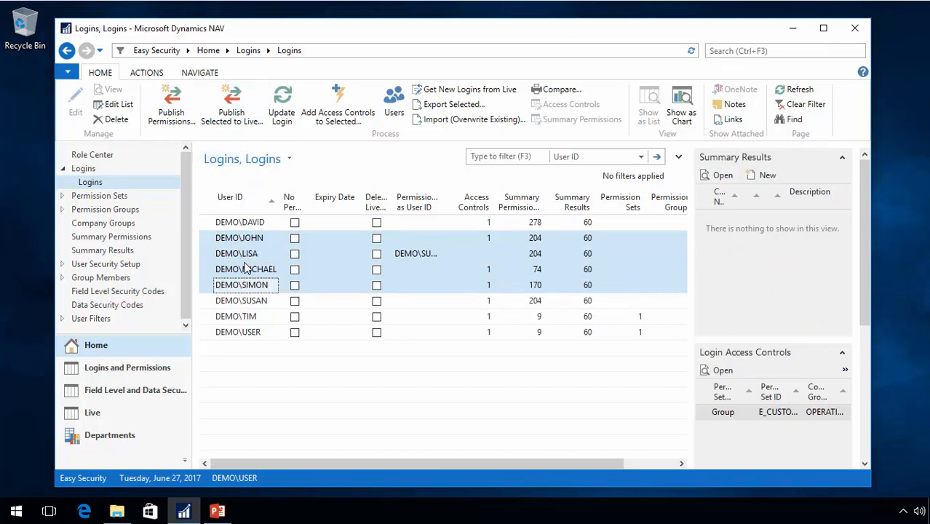
left_click(178, 112)
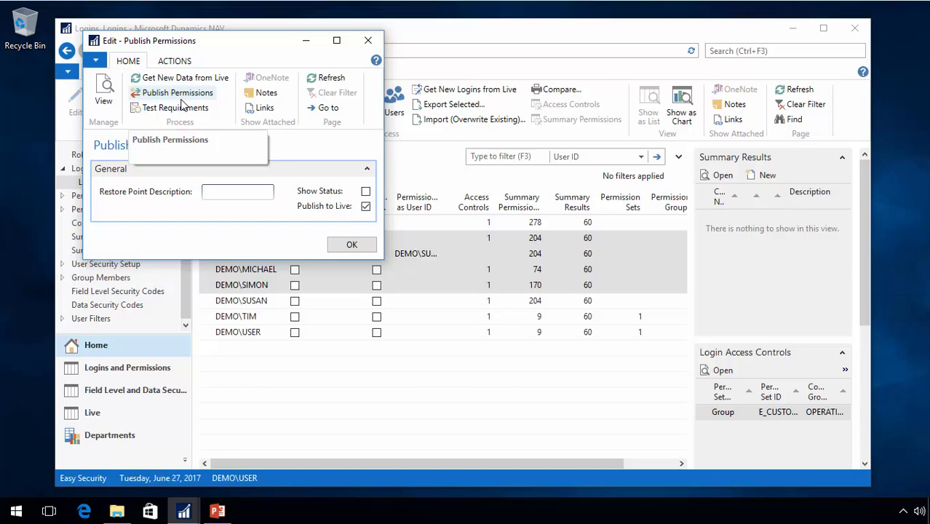
key("Escape")
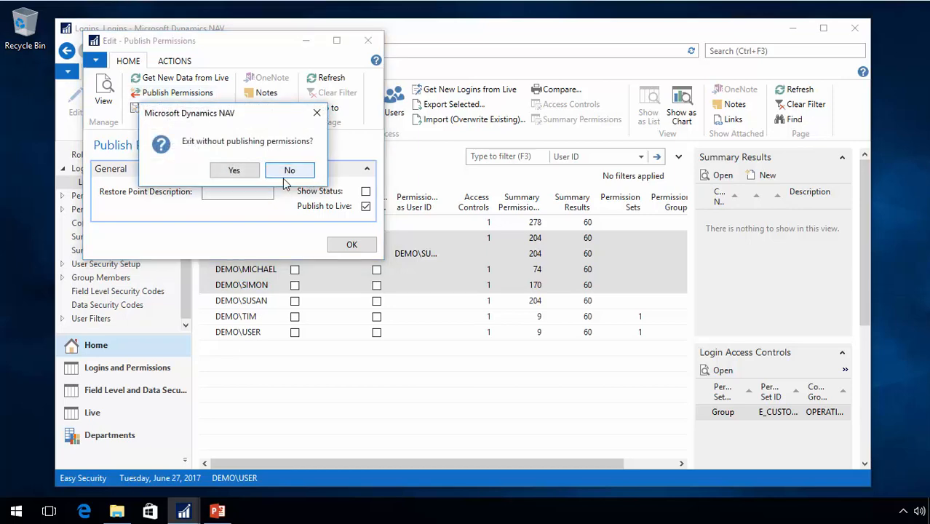
left_click(242, 174)
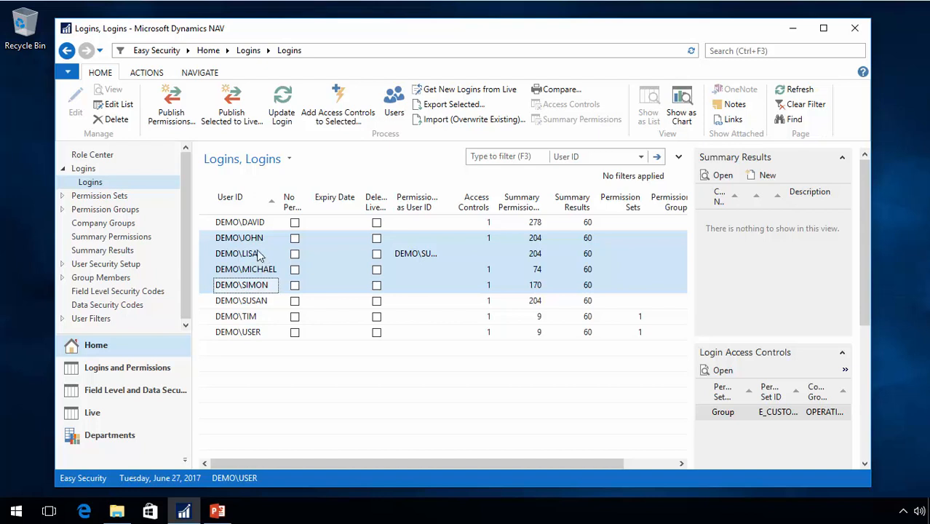
Create a new user by entering the Windows user name on a new user card, and return to the logins list
left_click(396, 108)
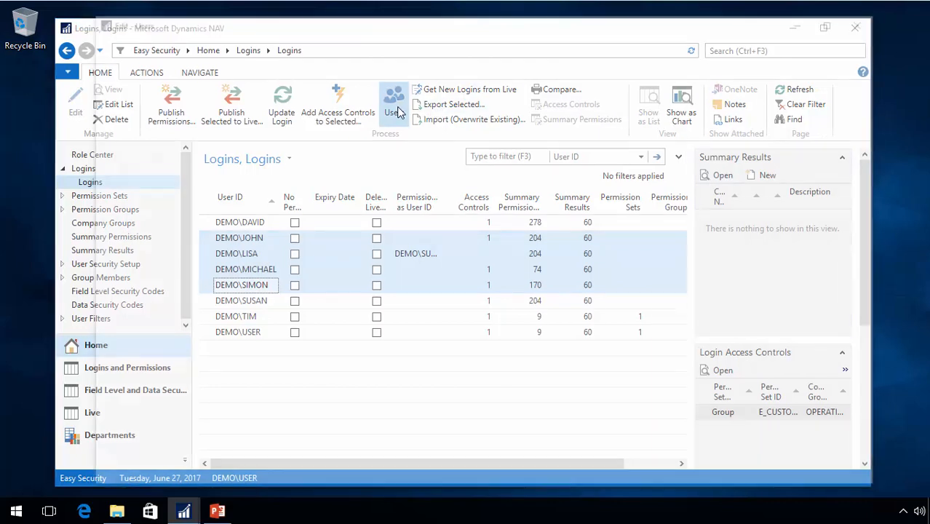
left_click(104, 80)
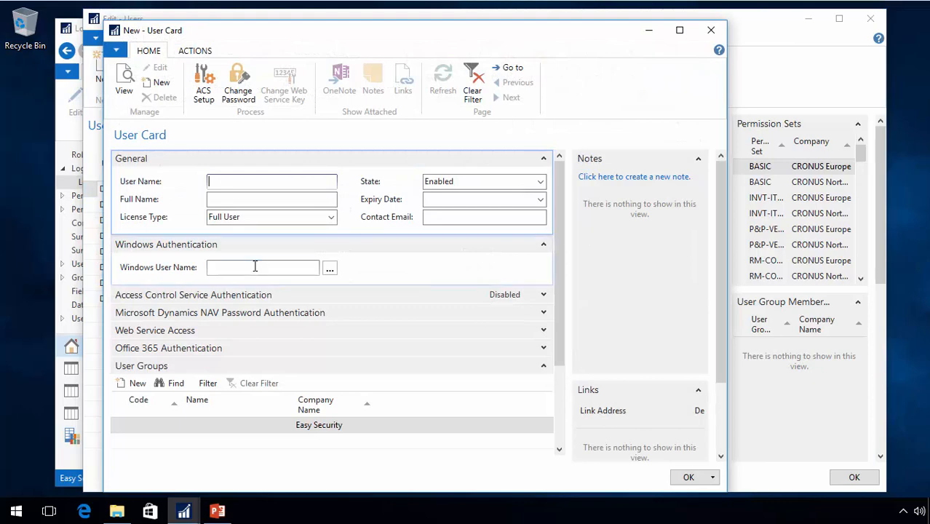
left_click(255, 266)
type("demo\\sara")
key("Tab")
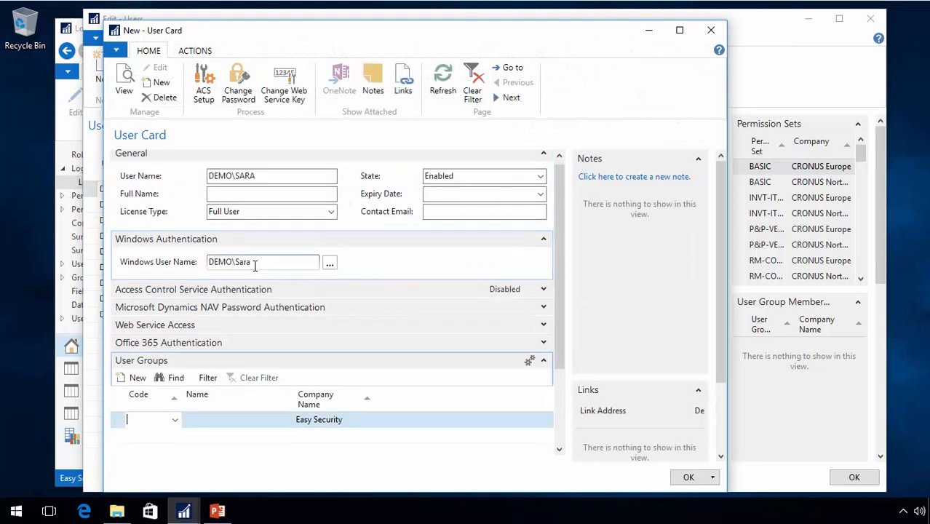
key("Escape")
key("Escape")
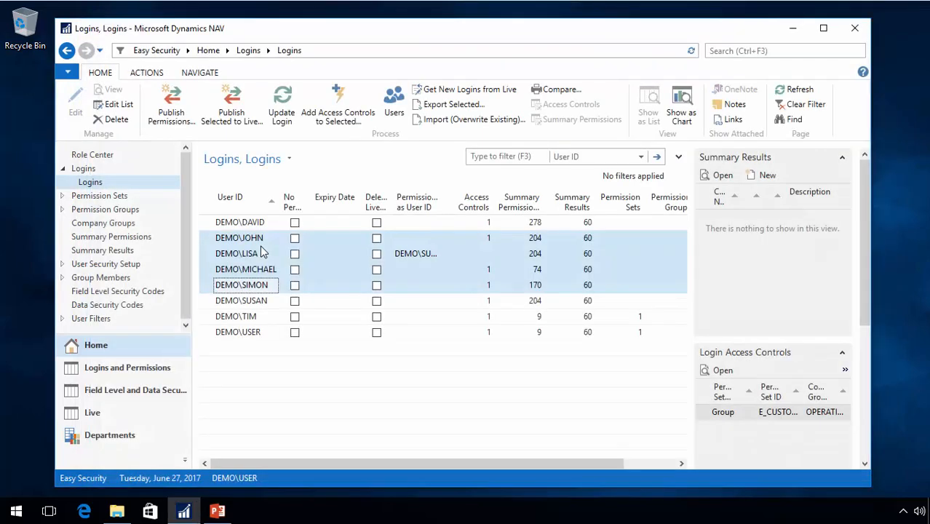
Try to publish the permissions to live, and get the new data from live into Easy Security
left_click(172, 102)
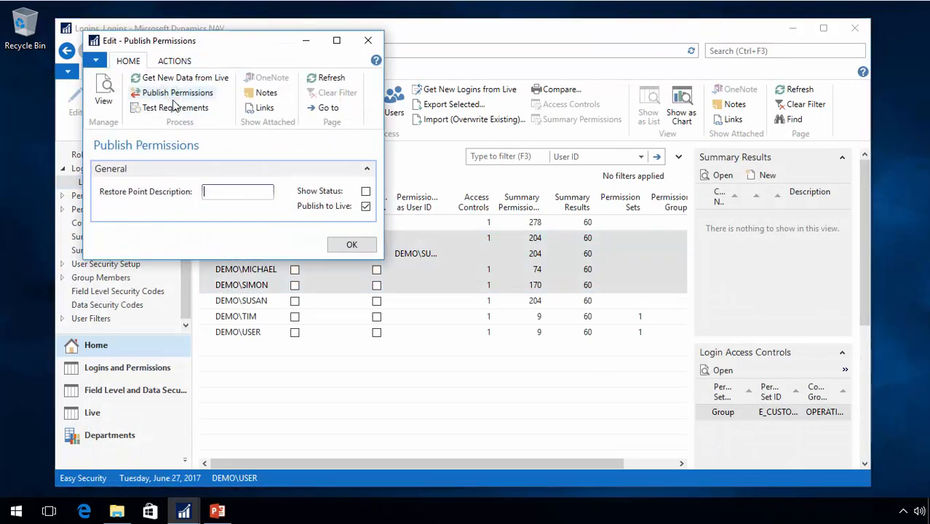
left_click(157, 92)
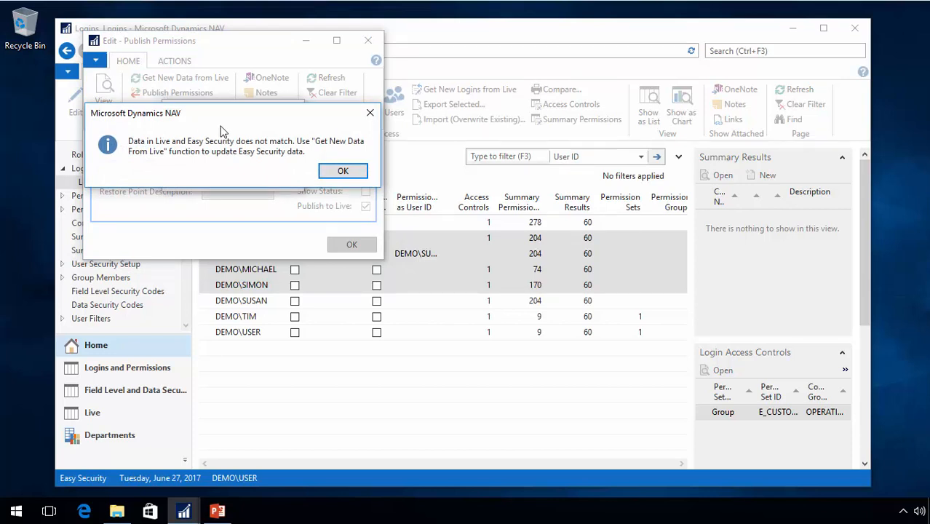
left_click(344, 172)
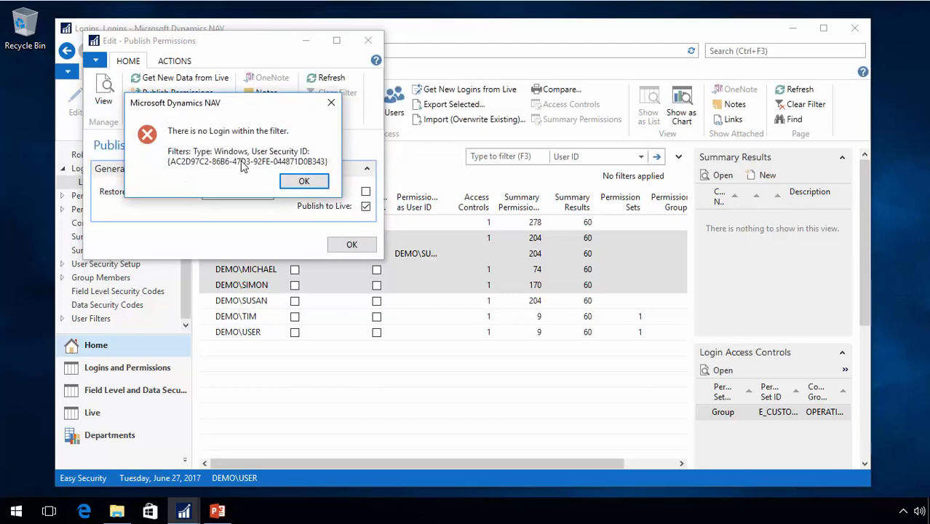
left_click(303, 182)
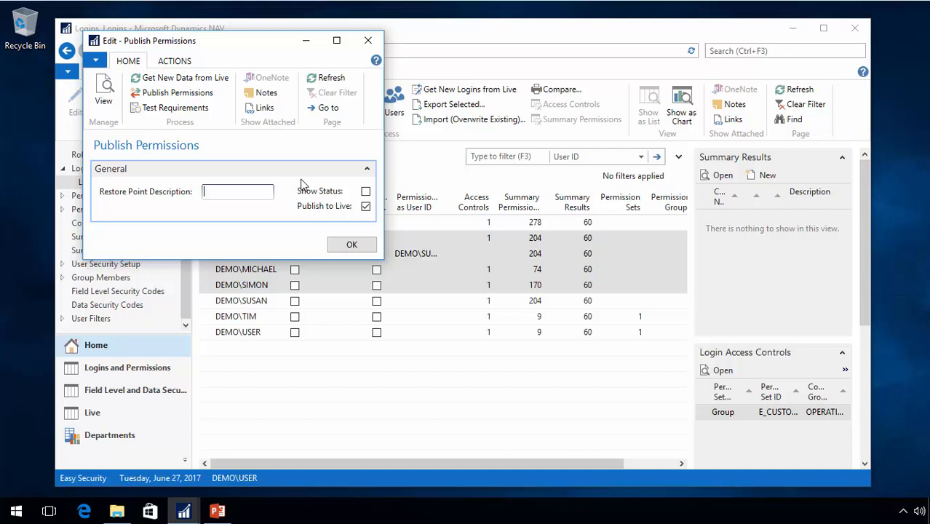
left_click(185, 80)
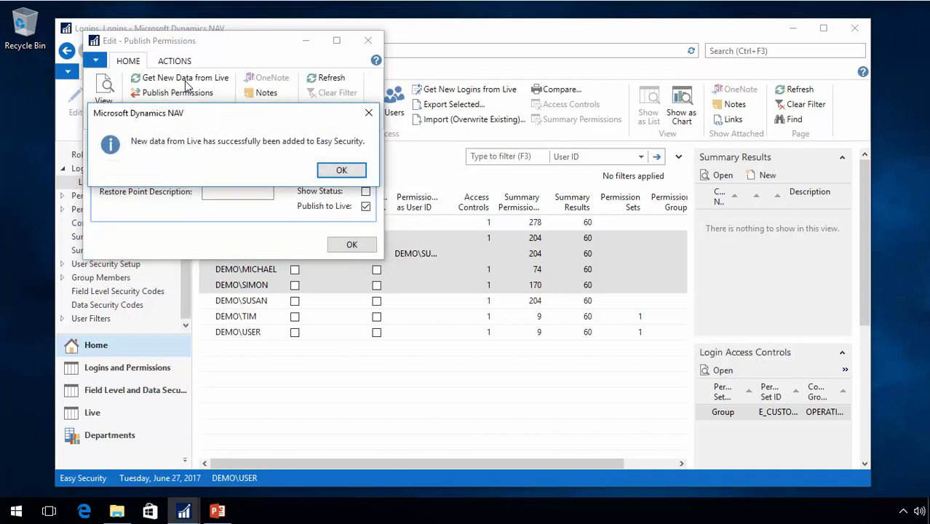
left_click(347, 175)
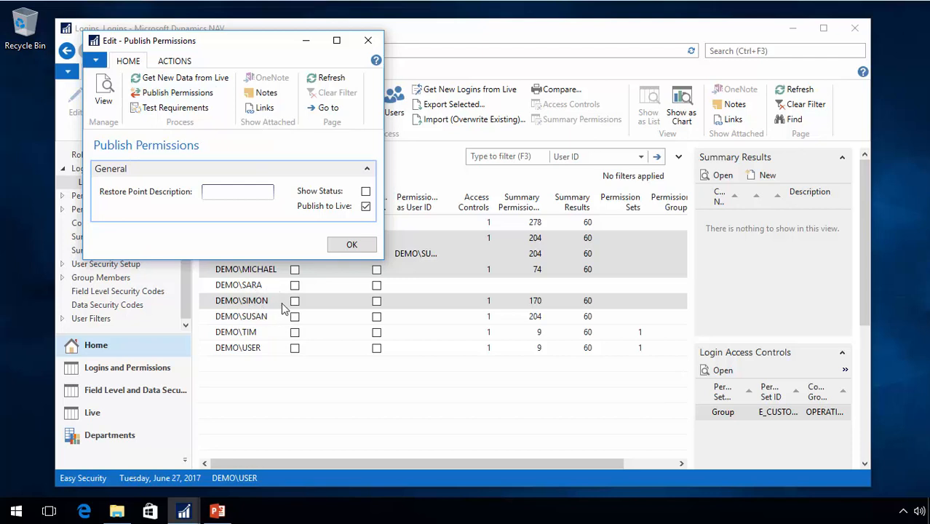
Open the NAS process entries from the enlarged Publish Permissions window, and add a blank entry to examine its available type options
left_click(174, 61)
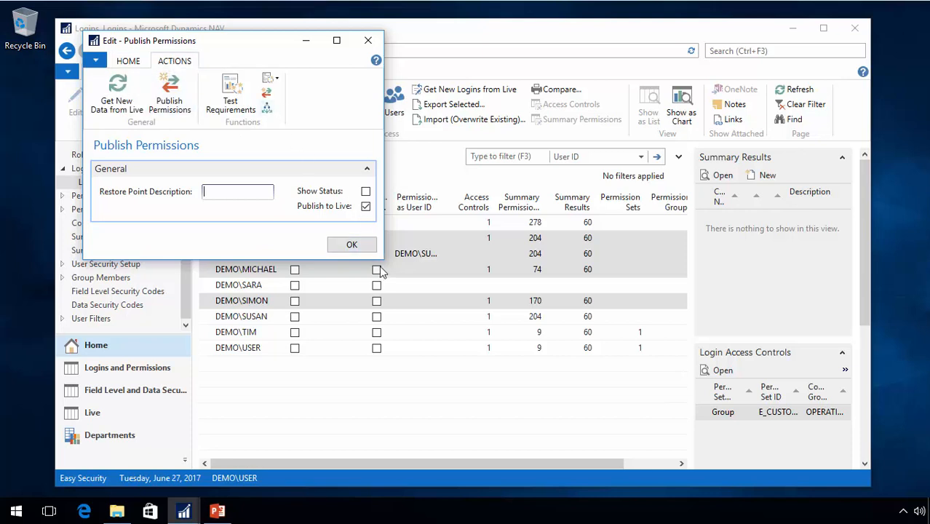
left_click_drag(384, 260, 452, 336)
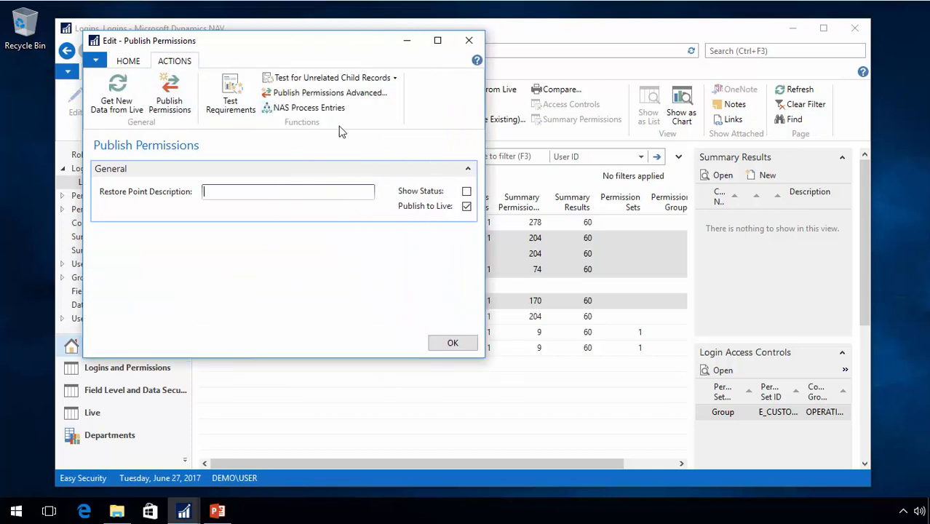
left_click(309, 107)
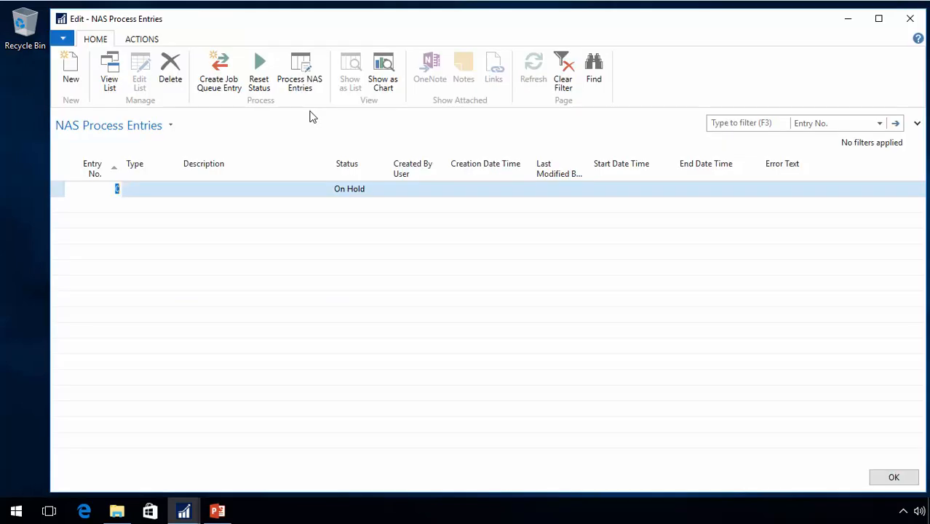
key("Tab")
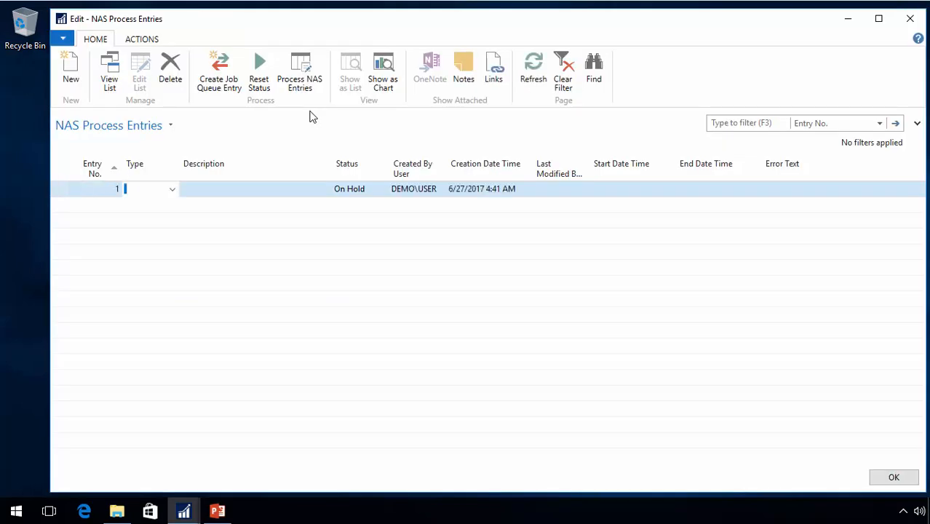
left_click(172, 191)
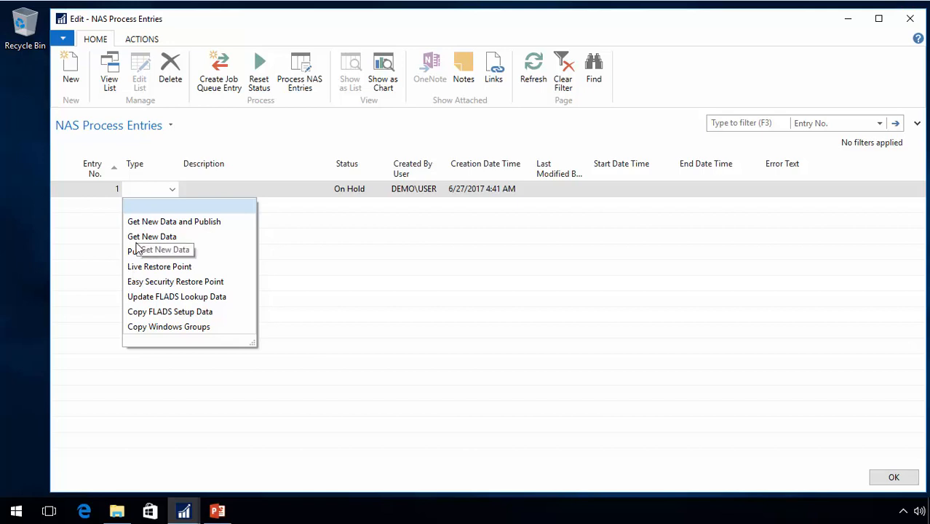
left_click(295, 299)
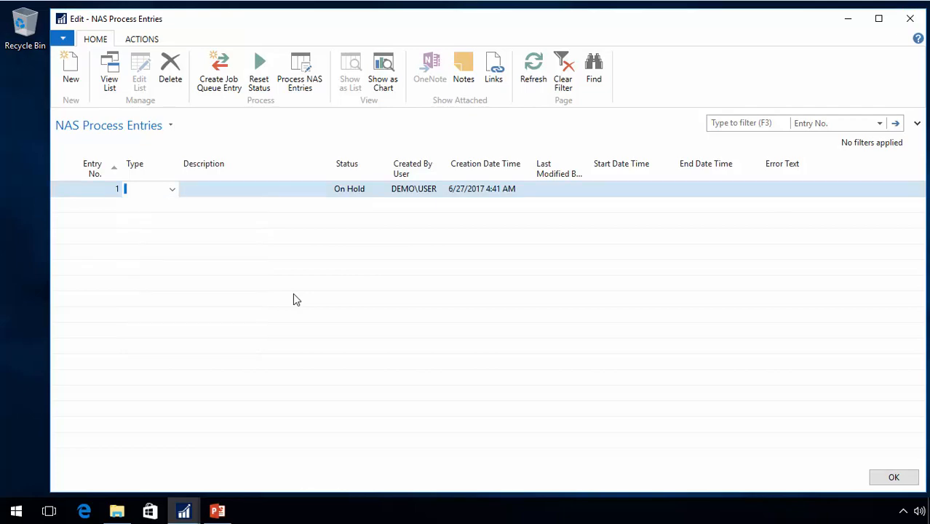